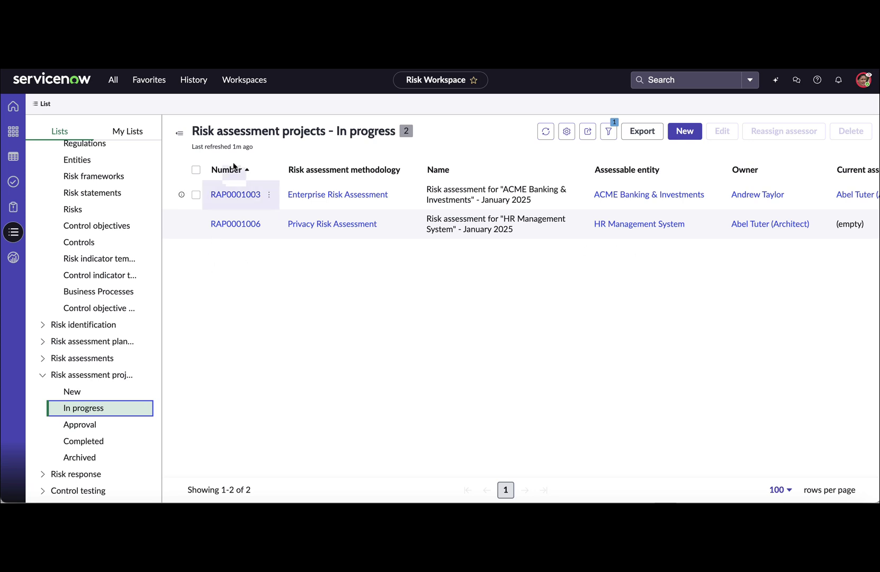
- Open the RAP0001003 risk assessment project for ACME Banking & Investments
{"action": "left_click", "coordinate": [233, 197]}
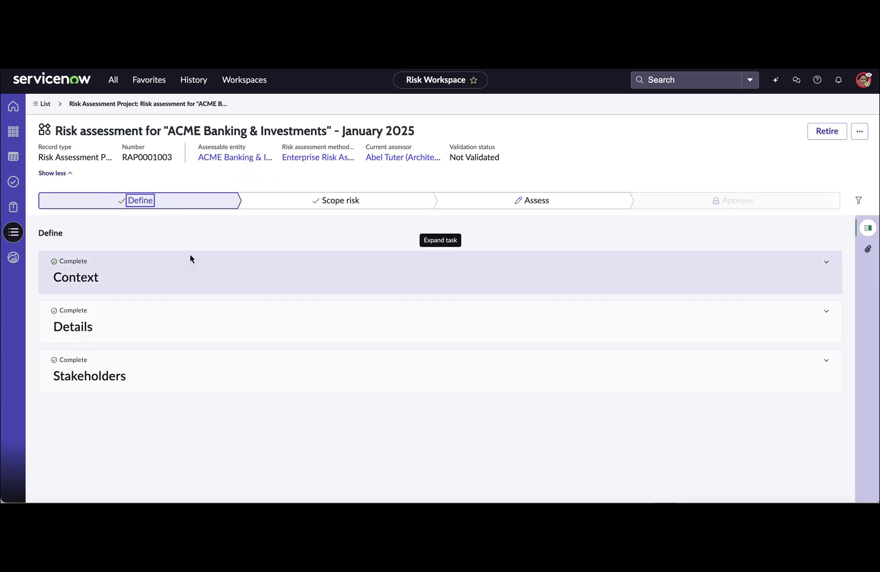
- Expand the completed Context, Details and Stakeholders tasks of RAP0001003 to review their fields
{"action": "left_click", "coordinate": [79, 285]}
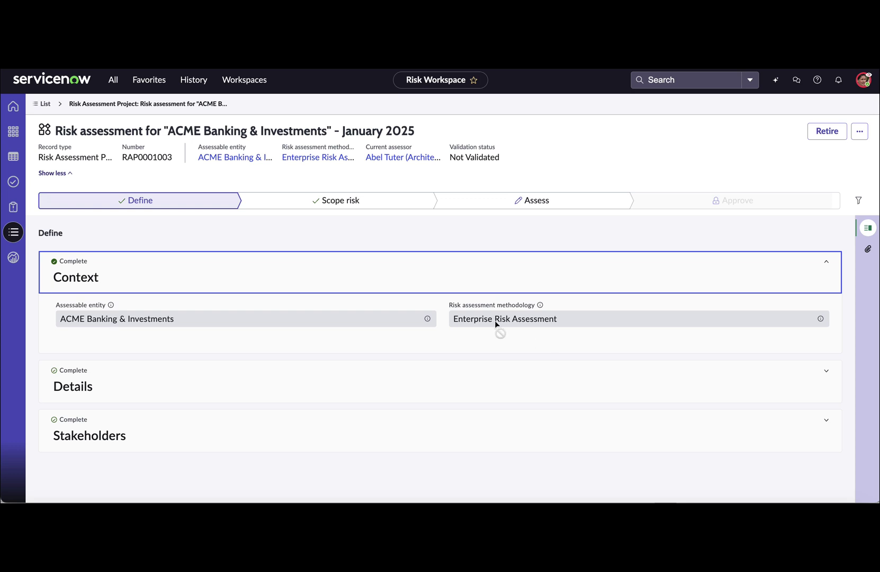
{"action": "left_click", "coordinate": [159, 383]}
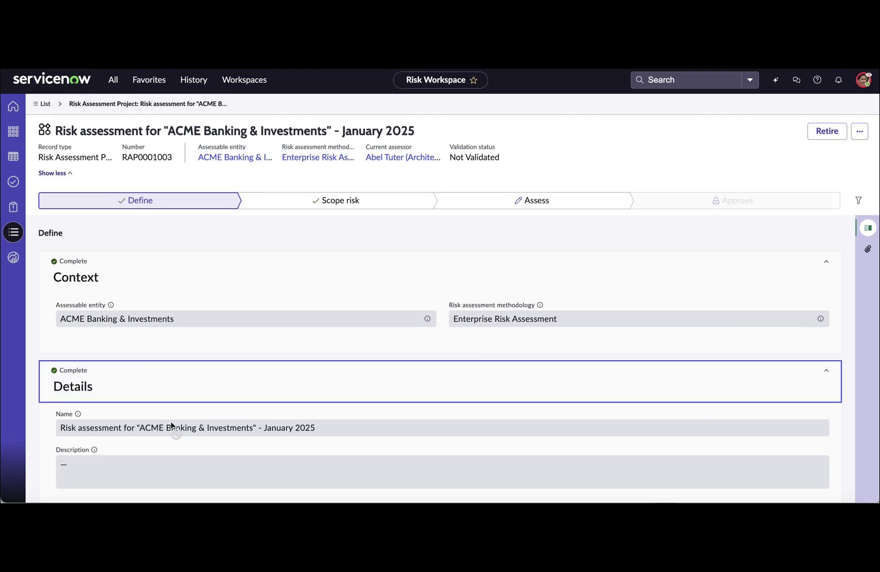
{"action": "scroll", "coordinate": [171, 424], "scroll_direction": "down", "scroll_amount": 2}
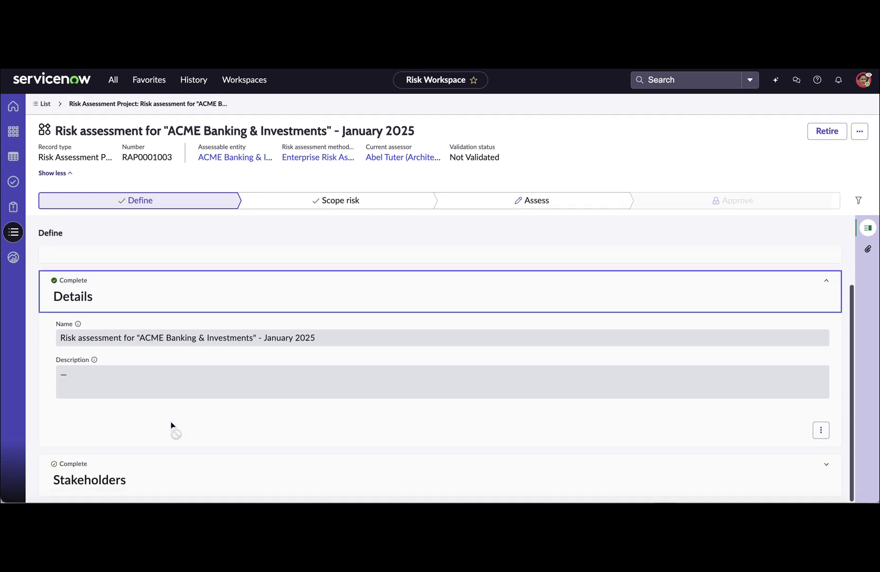
{"action": "left_click", "coordinate": [89, 474]}
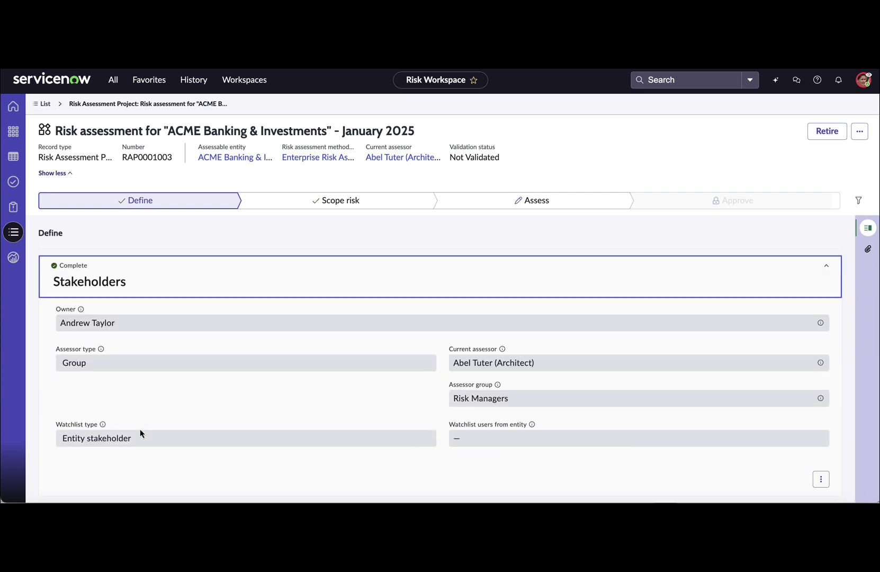
- Move to the Scope risk stage and expand its completed Risks task
{"action": "scroll", "coordinate": [271, 412], "scroll_direction": "up", "scroll_amount": 3}
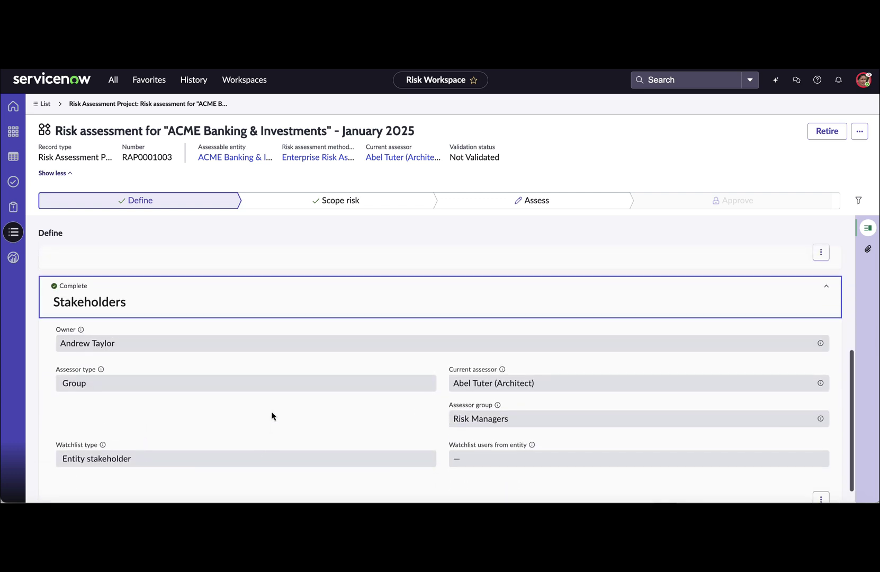
{"action": "left_click", "coordinate": [332, 206]}
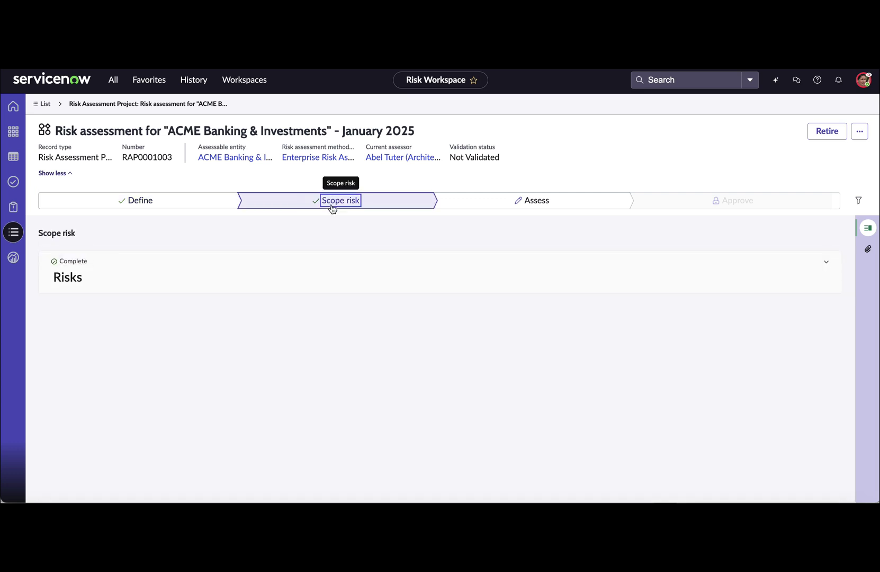
{"action": "left_click", "coordinate": [79, 275]}
- Scroll through the eight scoped risks, then move to the Assess stage
{"action": "scroll", "coordinate": [491, 367], "scroll_direction": "down", "scroll_amount": 1}
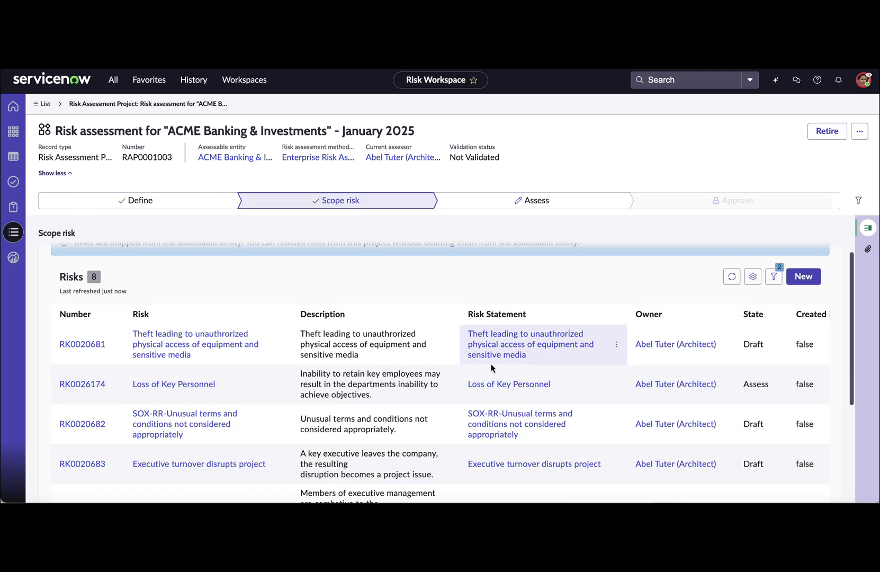
{"action": "scroll", "coordinate": [244, 397], "scroll_direction": "down", "scroll_amount": 2}
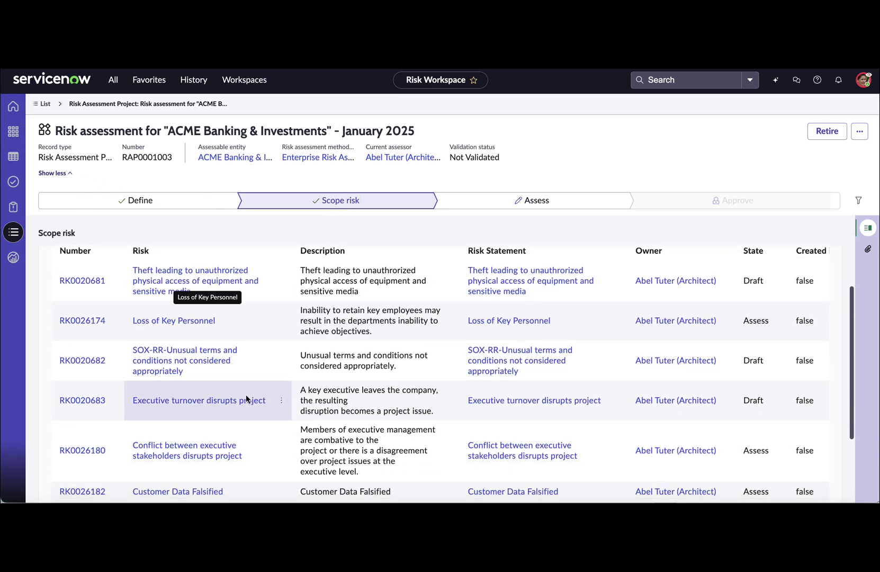
{"action": "scroll", "coordinate": [246, 398], "scroll_direction": "down", "scroll_amount": 2}
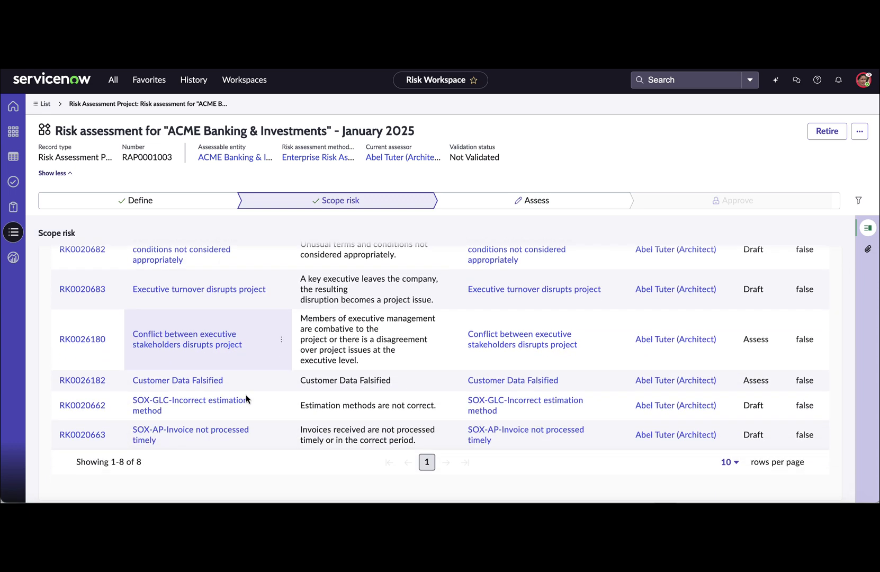
{"action": "scroll", "coordinate": [246, 398], "scroll_direction": "up", "scroll_amount": 5}
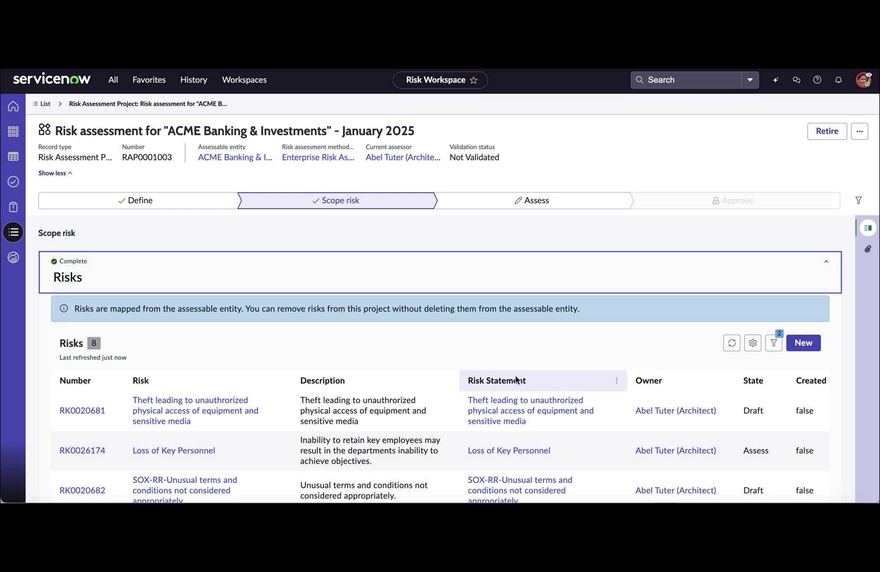
{"action": "scroll", "coordinate": [514, 405], "scroll_direction": "down", "scroll_amount": 1}
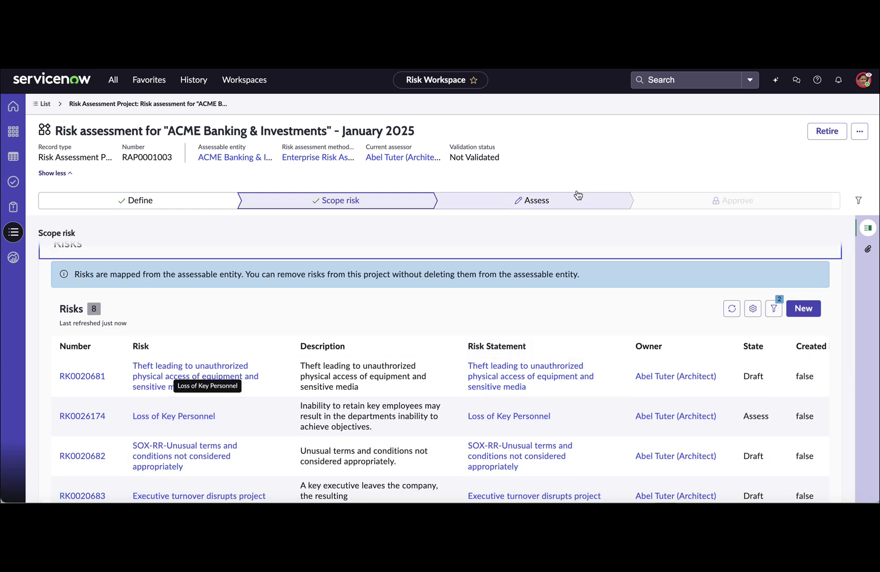
{"action": "left_click", "coordinate": [521, 199]}
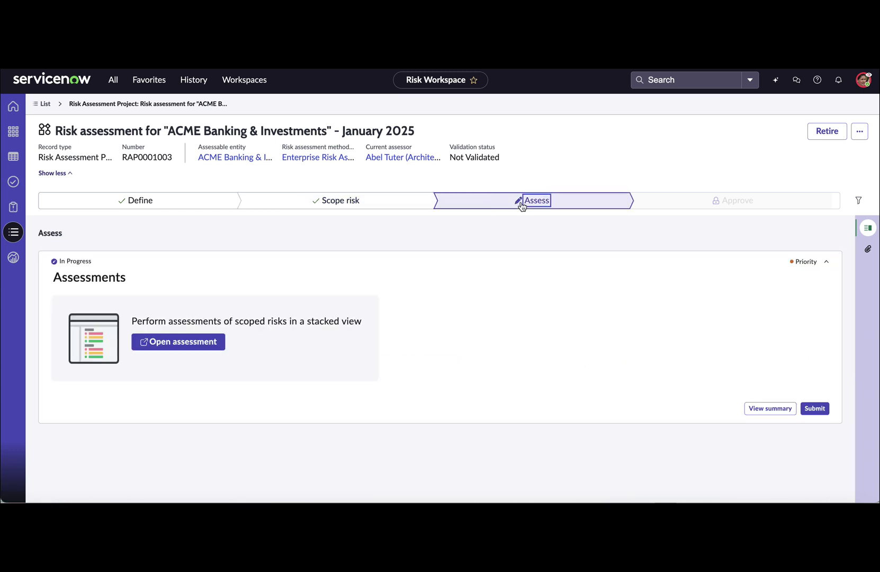
{"action": "left_click", "coordinate": [178, 344]}
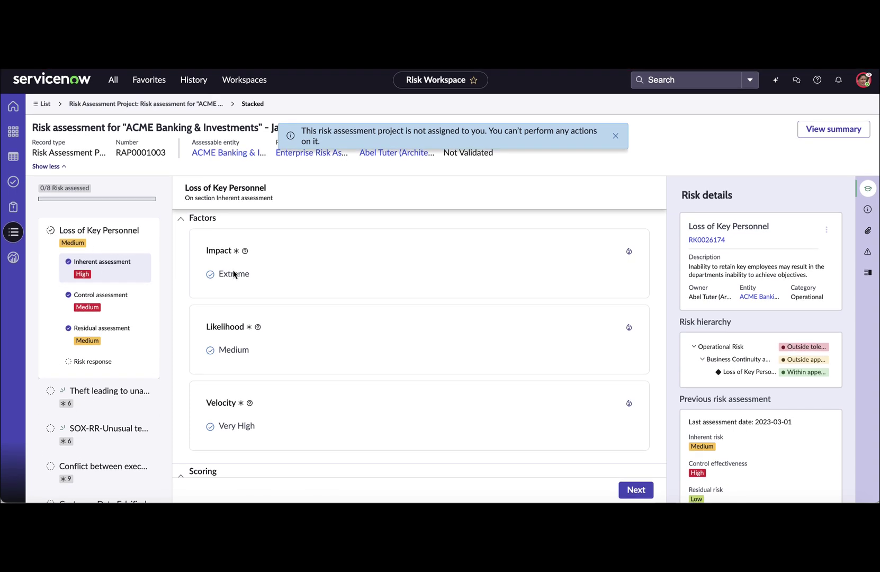
{"action": "scroll", "coordinate": [233, 275], "scroll_direction": "down", "scroll_amount": 1}
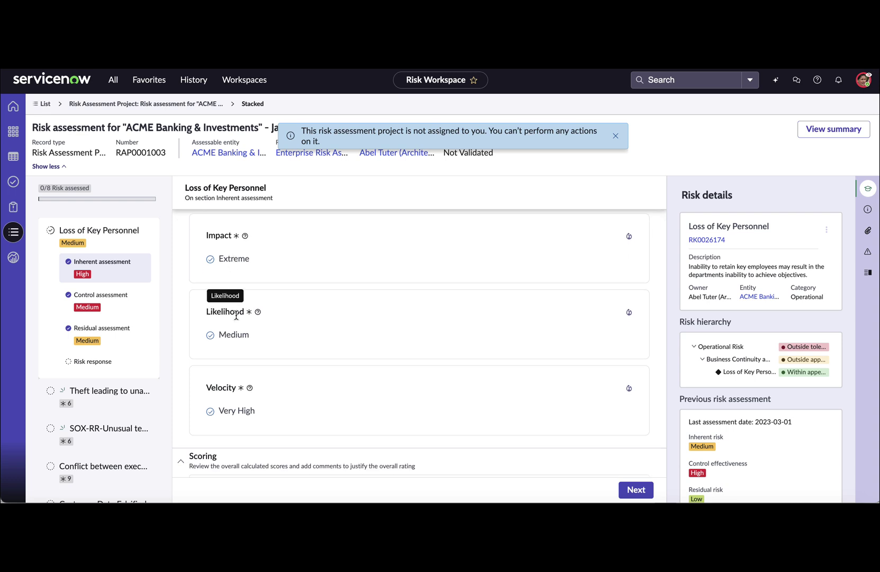
{"action": "scroll", "coordinate": [236, 316], "scroll_direction": "down", "scroll_amount": 2}
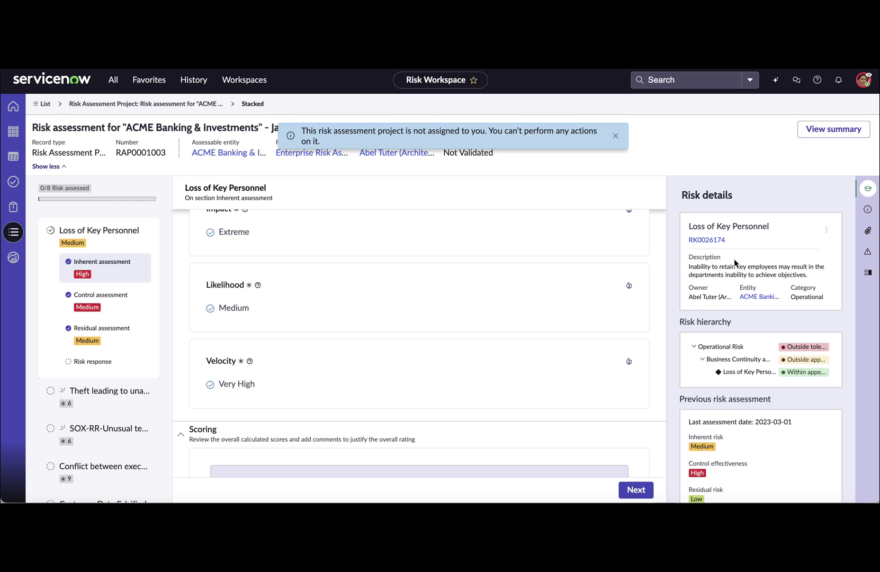
{"action": "scroll", "coordinate": [746, 366], "scroll_direction": "down", "scroll_amount": 2}
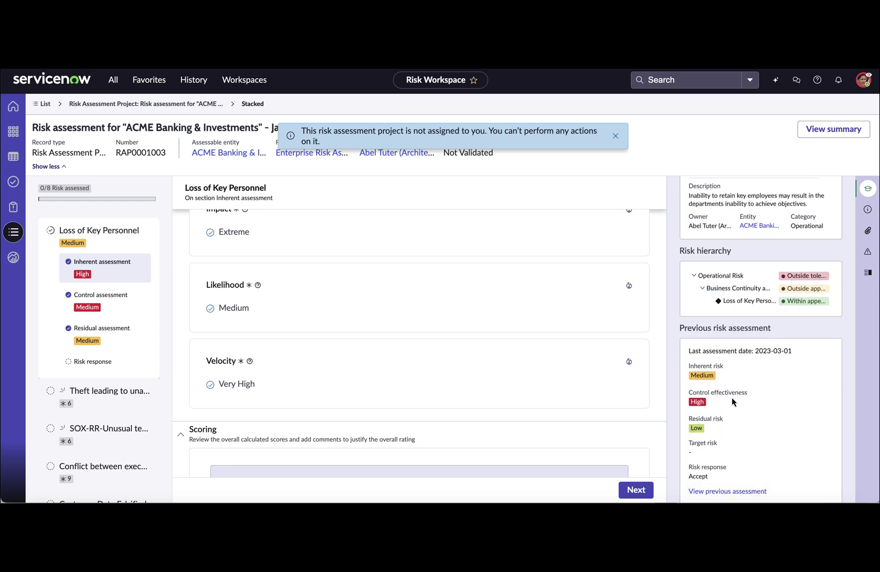
{"action": "scroll", "coordinate": [732, 401], "scroll_direction": "down", "scroll_amount": 3}
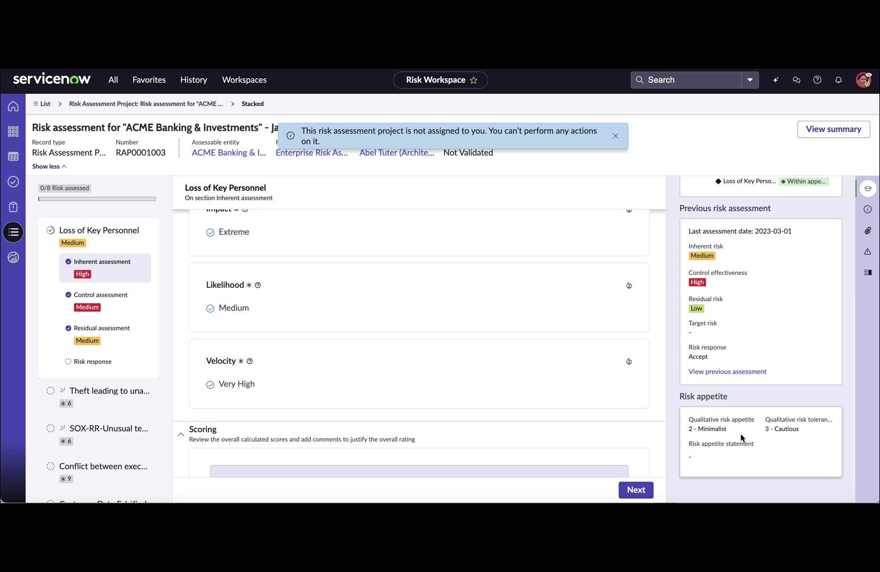
{"action": "scroll", "coordinate": [640, 359], "scroll_direction": "up", "scroll_amount": 1}
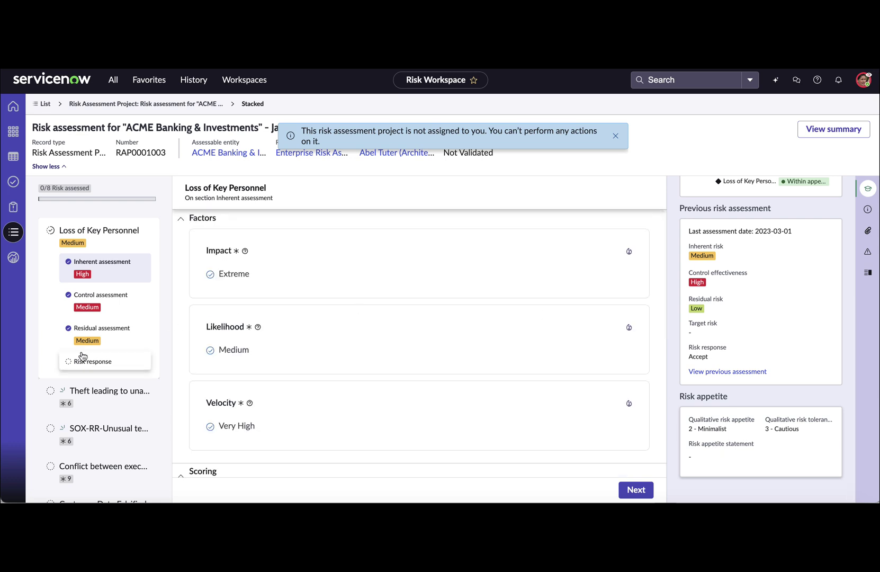
{"action": "left_click", "coordinate": [119, 296]}
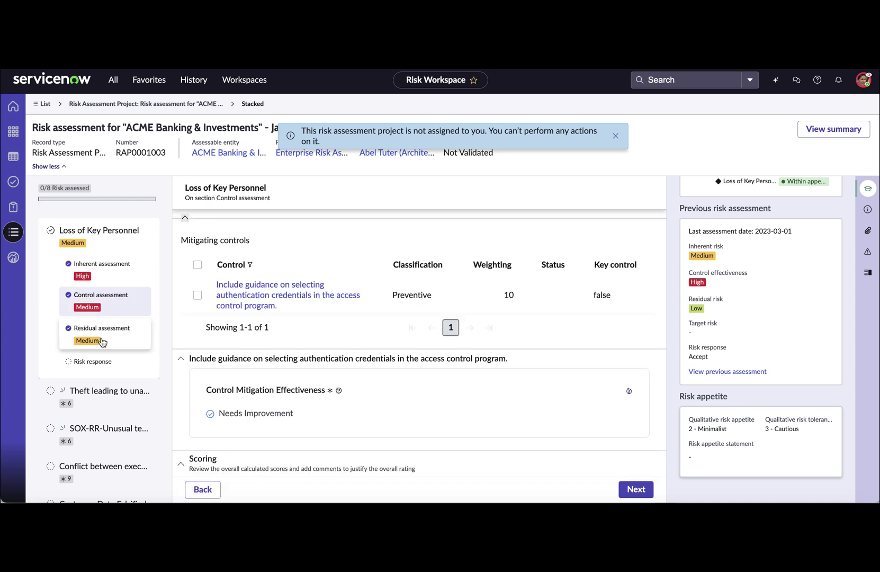
{"action": "right_click", "coordinate": [636, 490]}
{"action": "left_click", "coordinate": [638, 489]}
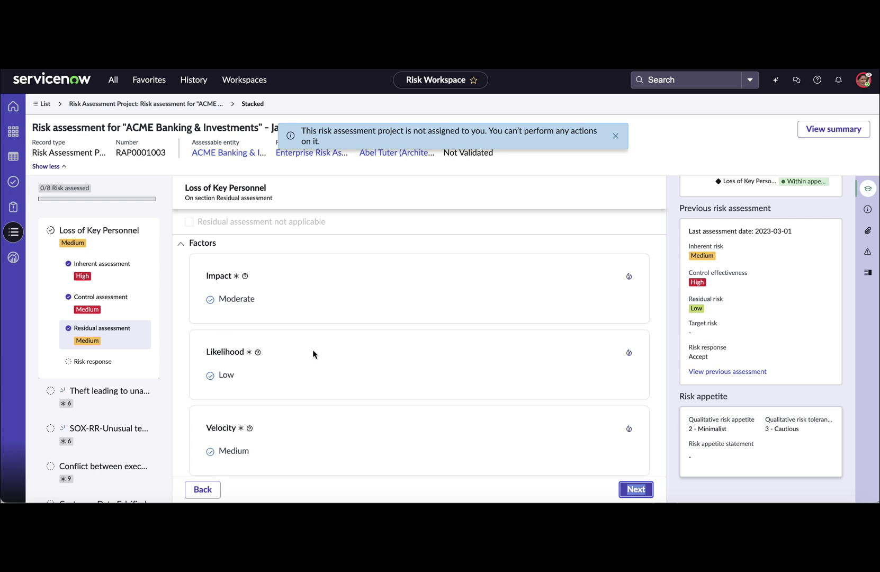
{"action": "left_click", "coordinate": [93, 361]}
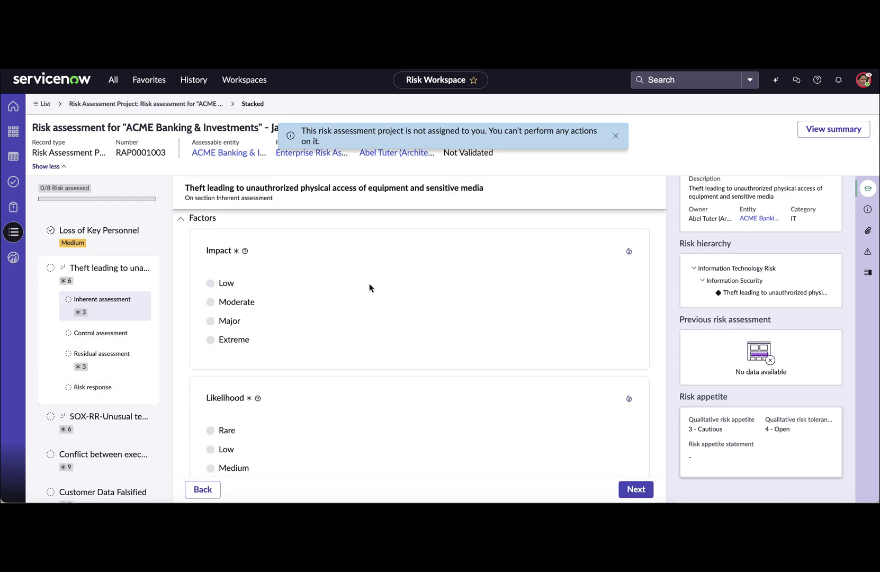
{"action": "left_click", "coordinate": [108, 237]}
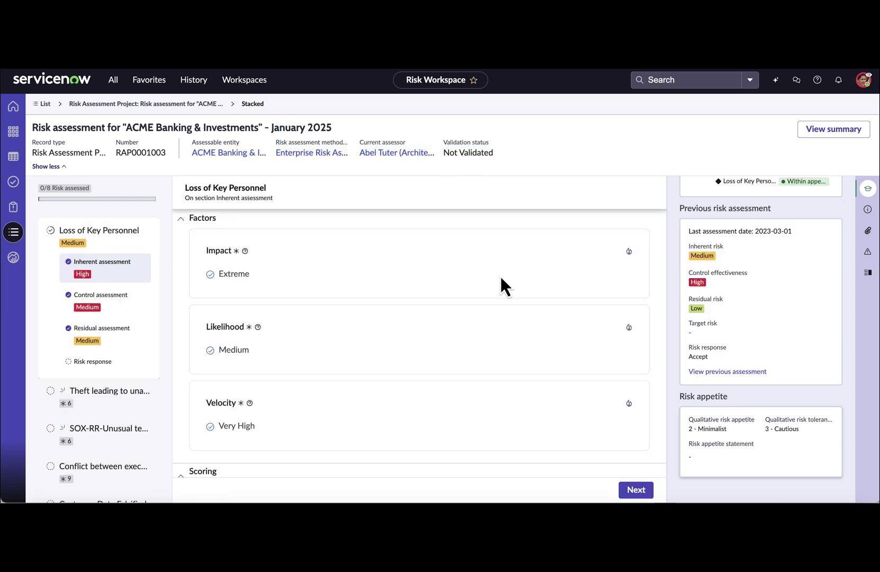
{"action": "left_click", "coordinate": [847, 139]}
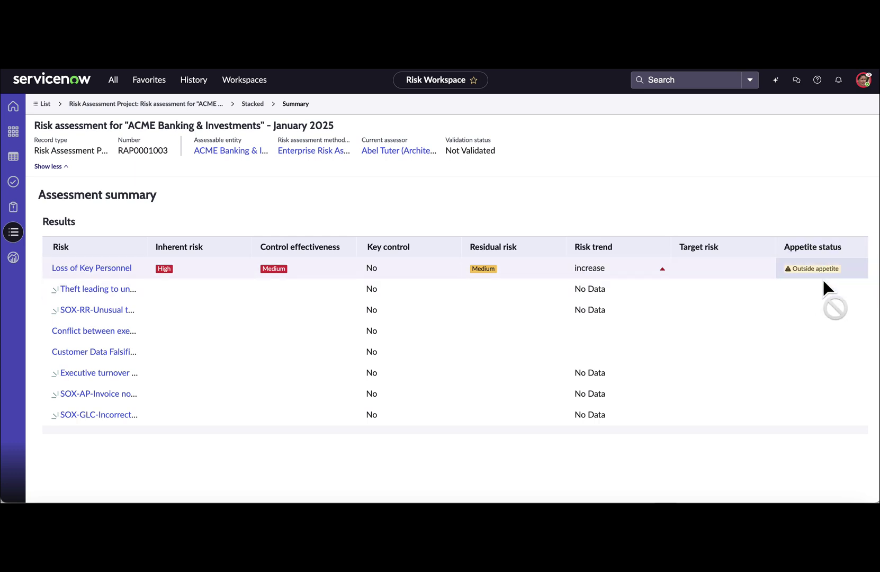
{"action": "left_click", "coordinate": [804, 265]}
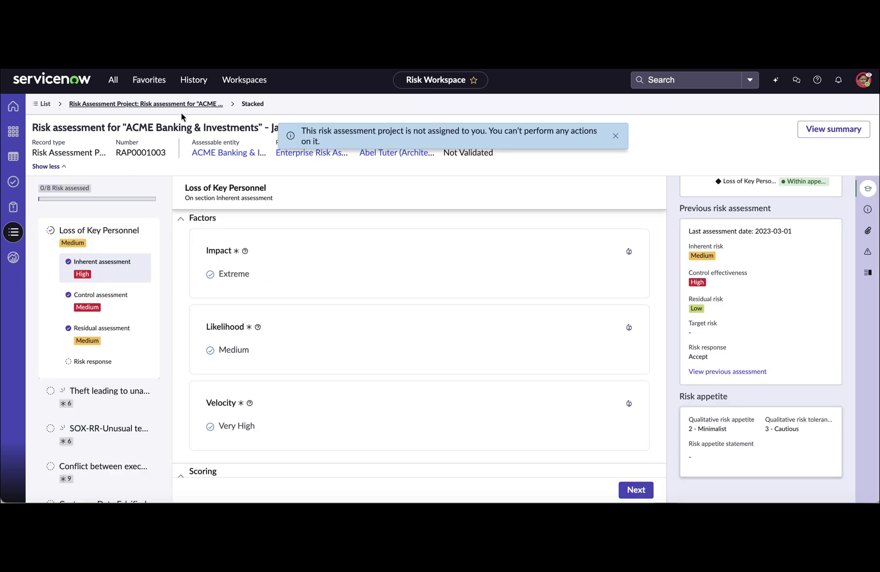
- Return via the breadcrumbs to the In progress list and select both RAP0001003 and RAP0001006
{"action": "left_click", "coordinate": [145, 103]}
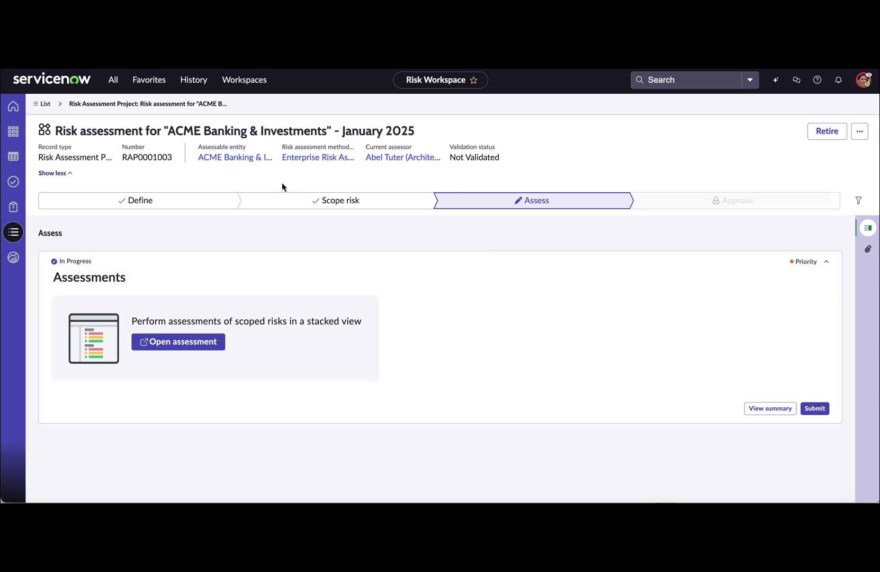
{"action": "left_click", "coordinate": [45, 105]}
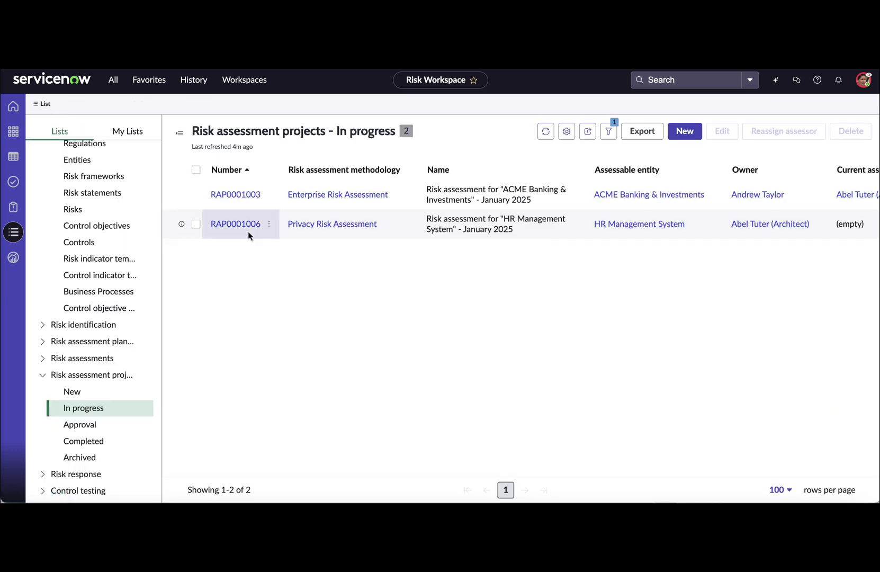
{"action": "left_click", "coordinate": [196, 169]}
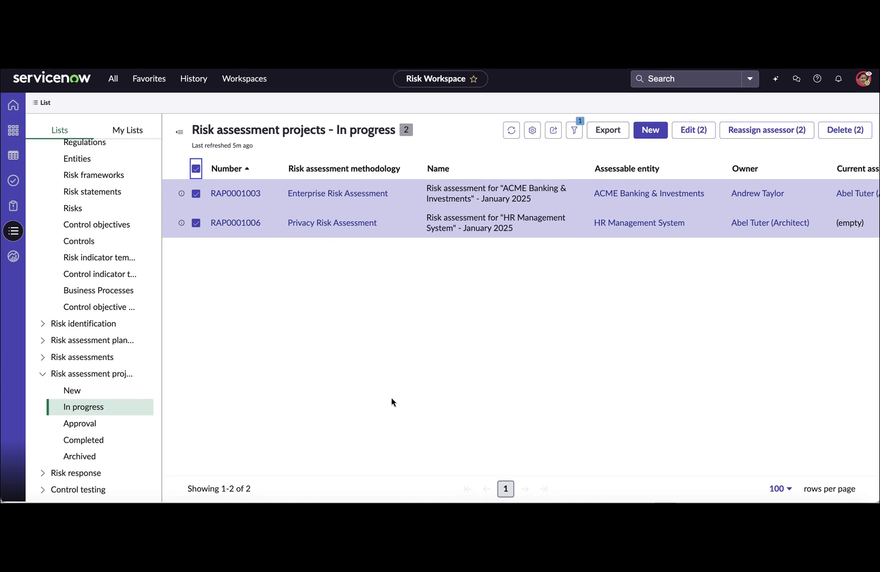
{"action": "scroll", "coordinate": [121, 389], "scroll_direction": "down", "scroll_amount": 3}
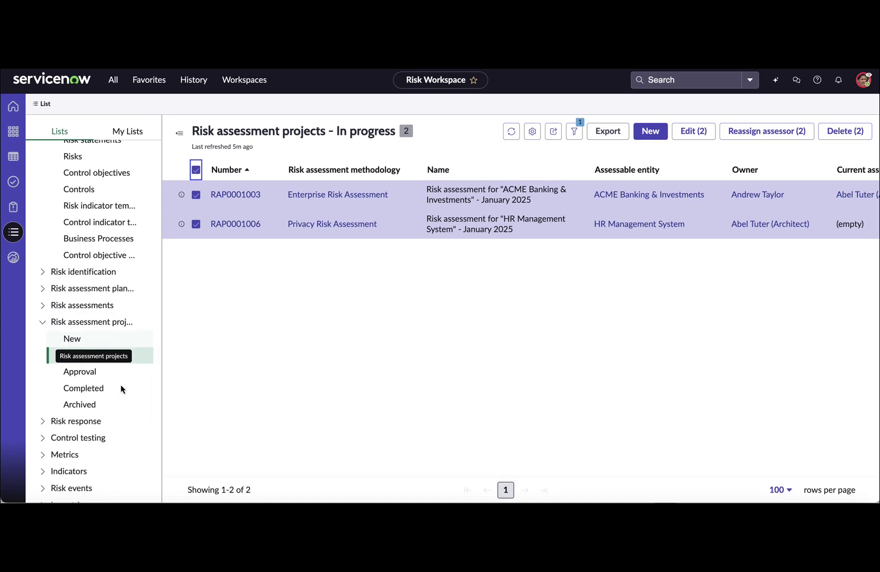
- Open completed project RAP0001030 (ACME INC February 2025), start Reassess and list the reassessment reasons
{"action": "left_click", "coordinate": [83, 387]}
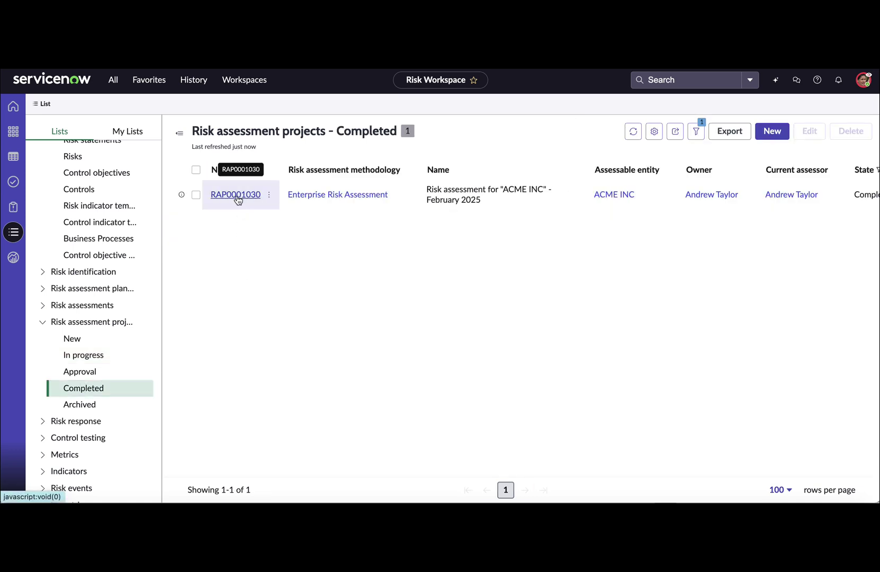
{"action": "left_click", "coordinate": [236, 195]}
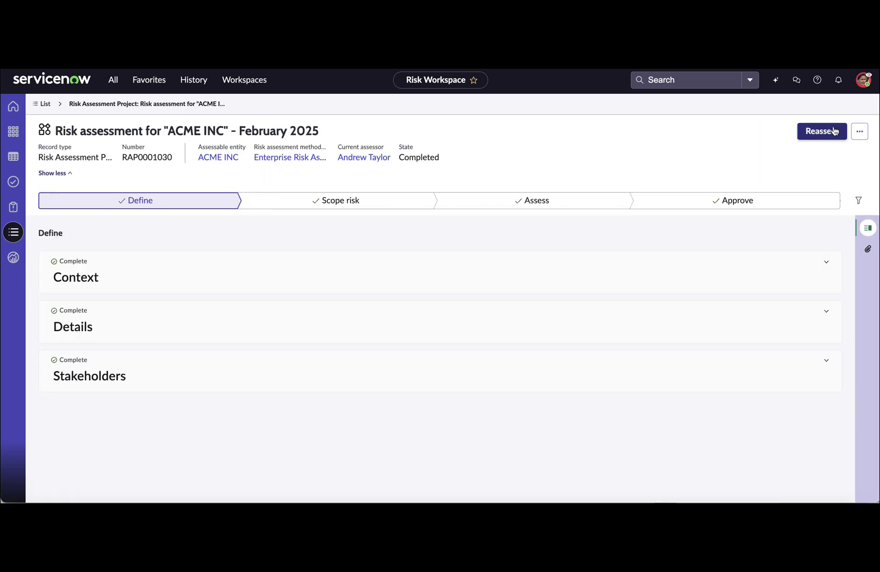
{"action": "left_click", "coordinate": [821, 131]}
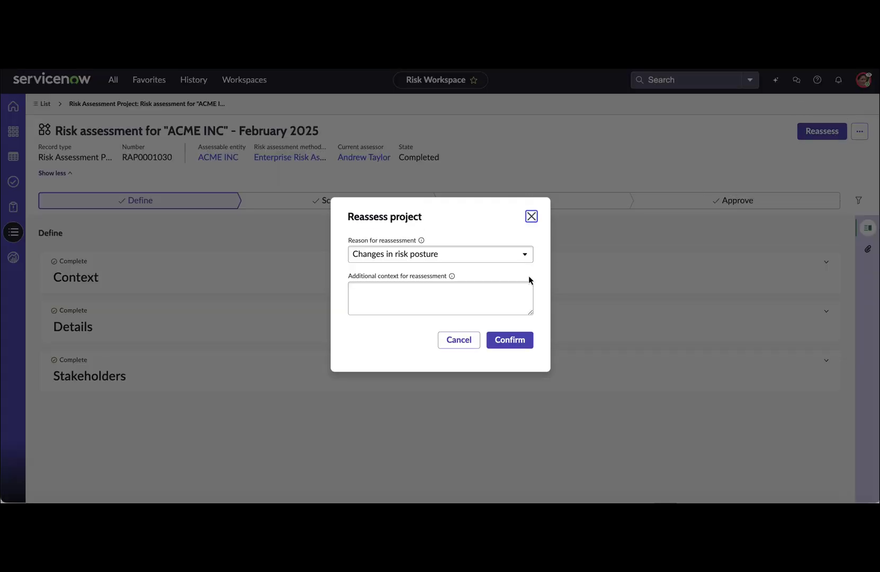
{"action": "left_click", "coordinate": [502, 253]}
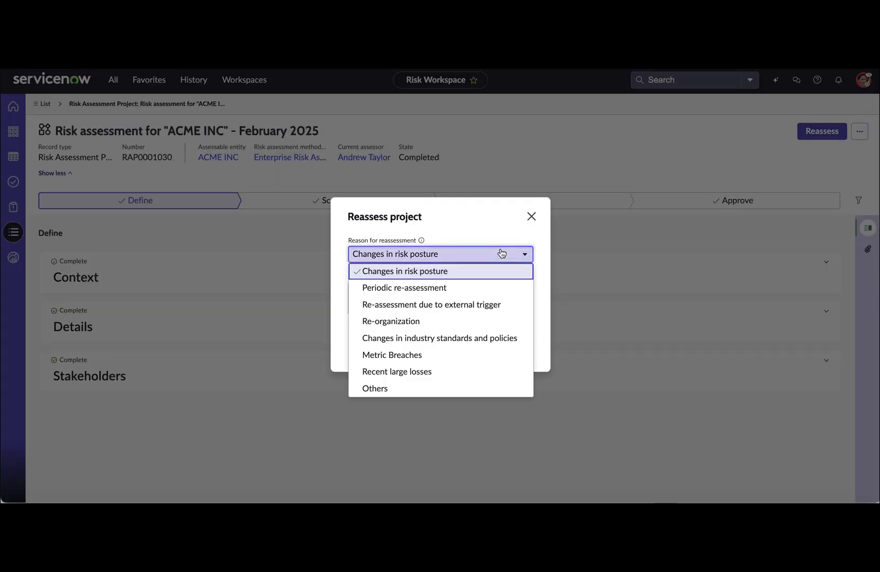